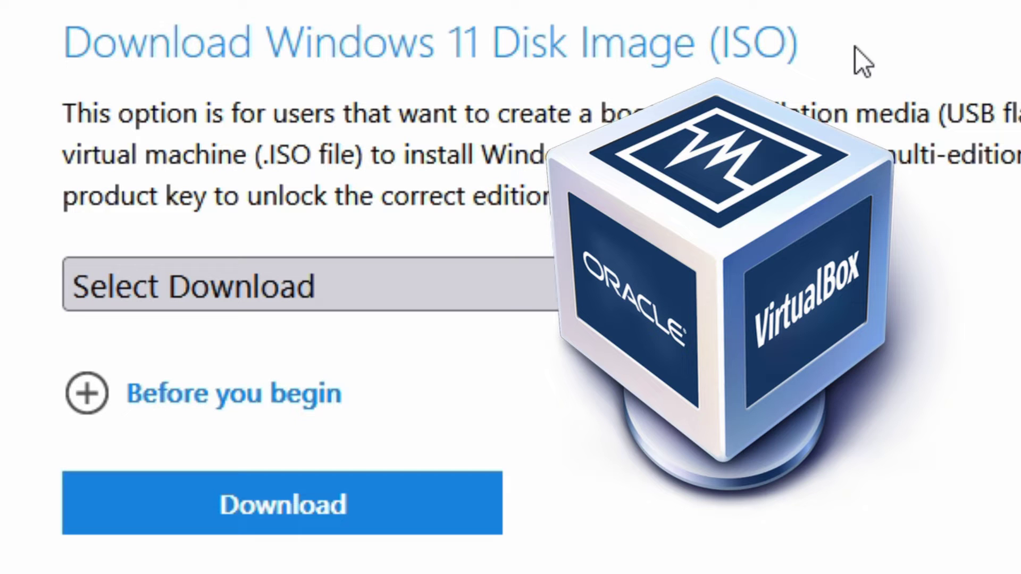
- Pick Windows 11 (multi-edition ISO), check the 8GB DVD requirement, and download MediaCreationToolW11.exe
{"action": "left_click", "coordinate": [292, 287]}
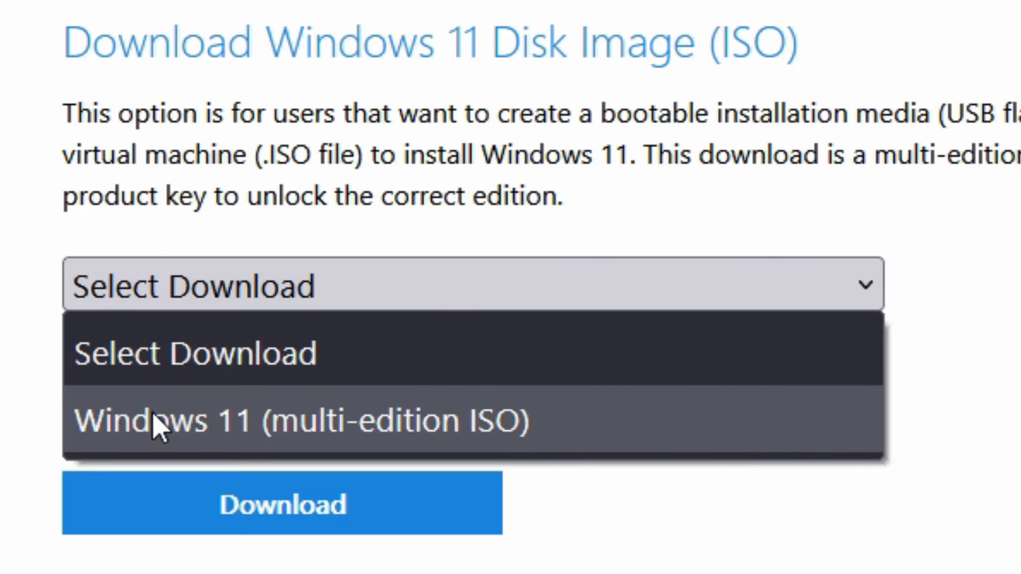
{"action": "left_click", "coordinate": [325, 428]}
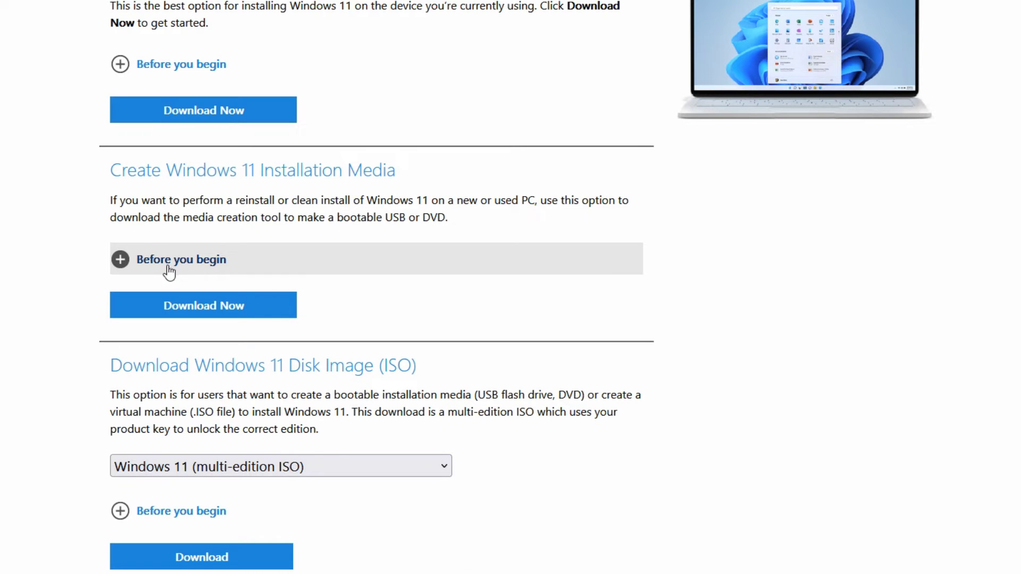
{"action": "left_click", "coordinate": [232, 259]}
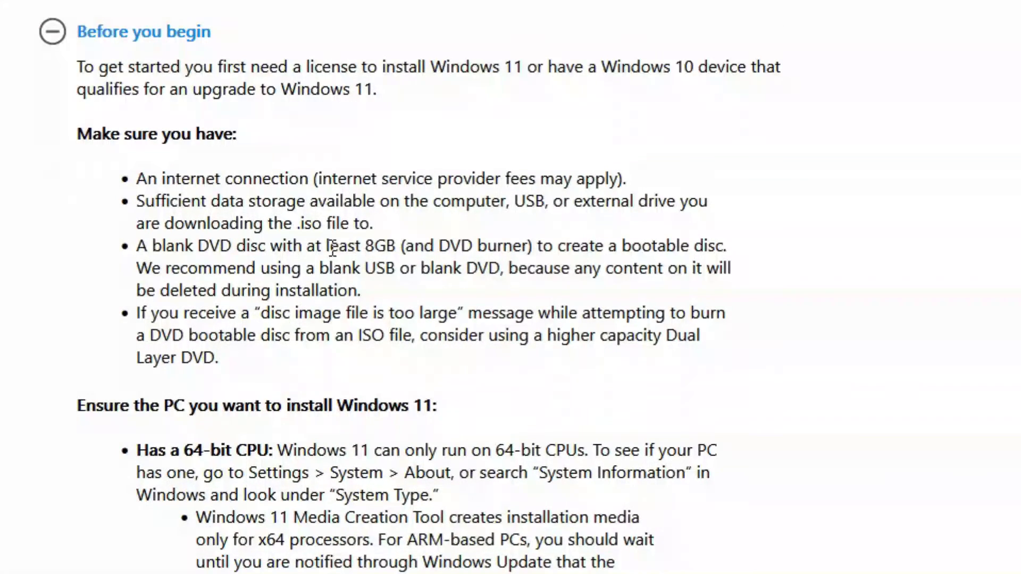
{"action": "left_click_drag", "start_coordinate": [328, 246], "coordinate": [423, 249]}
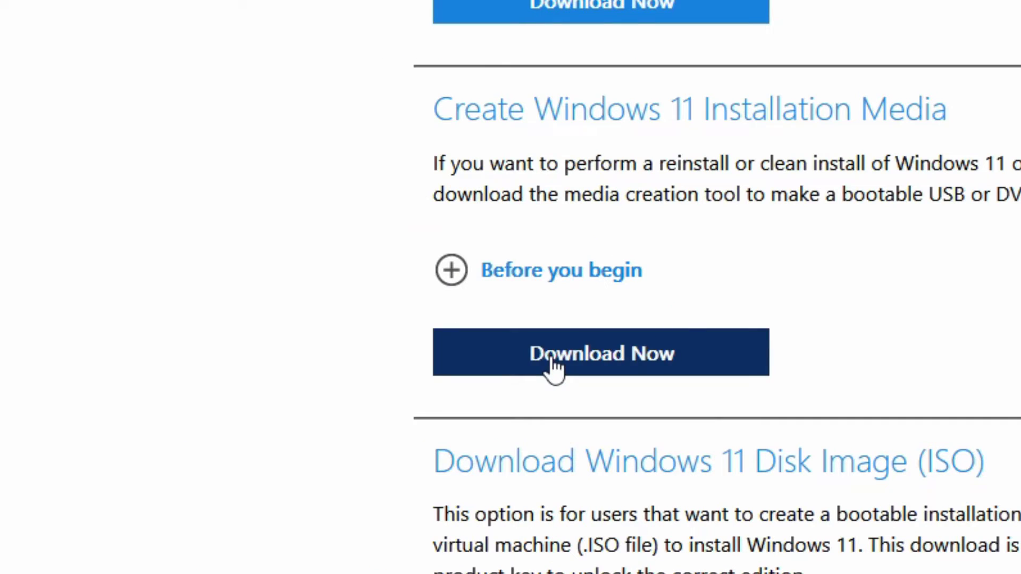
{"action": "left_click", "coordinate": [550, 359]}
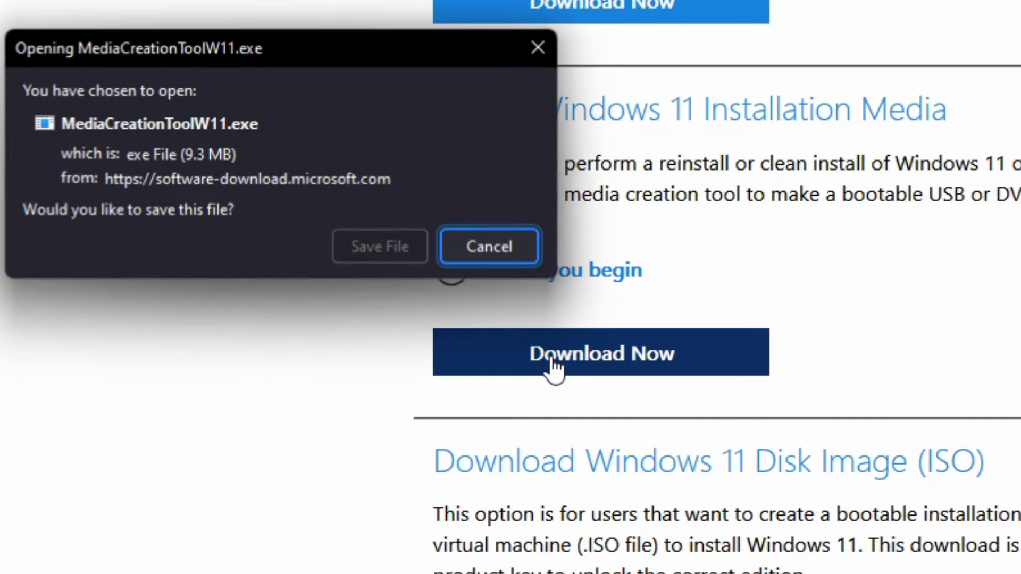
- Save MediaCreationToolW11.exe and accept the licence terms once the tool launches
{"action": "left_click", "coordinate": [372, 248]}
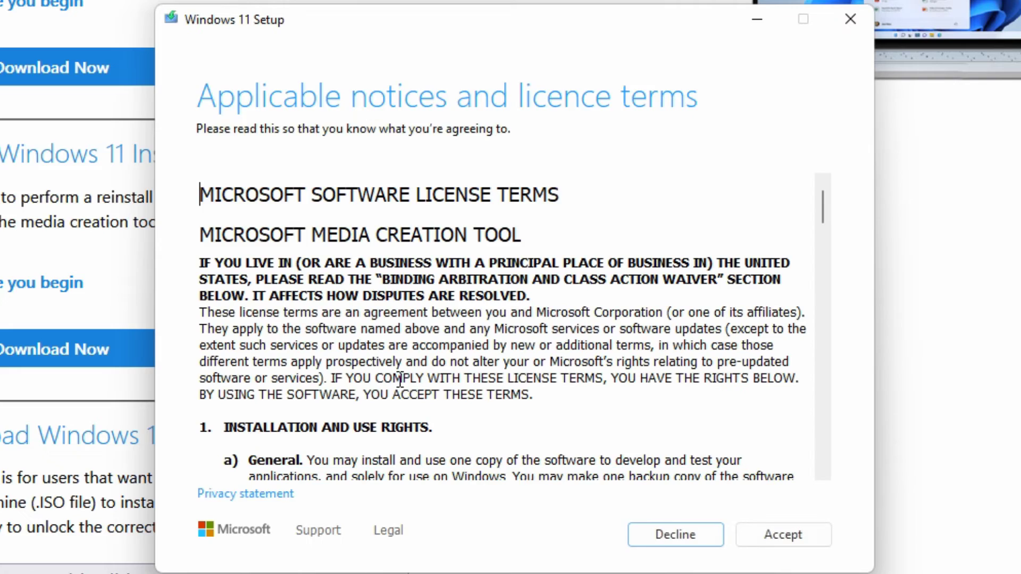
{"action": "left_click", "coordinate": [760, 536]}
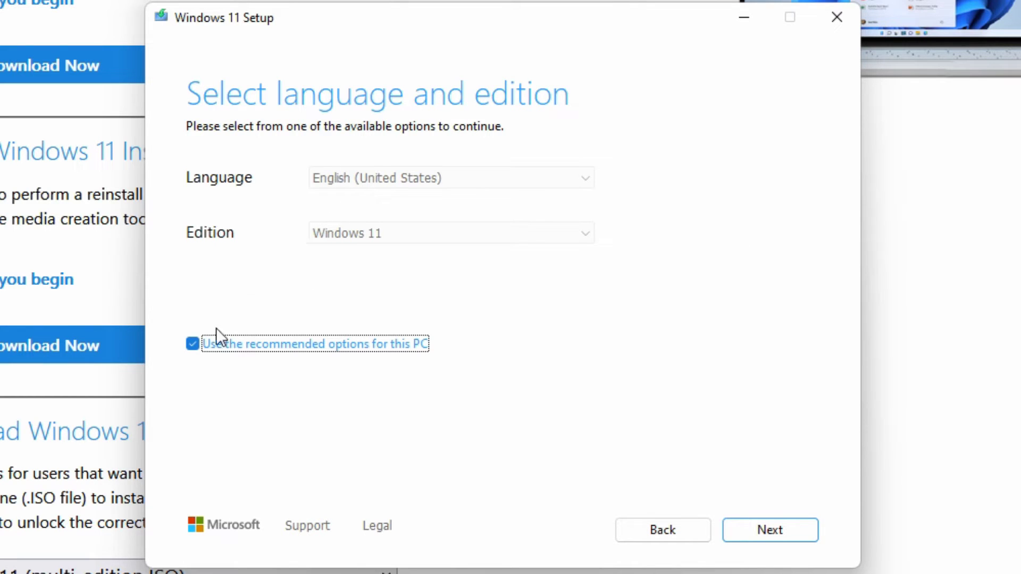
- Untick 'Use the recommended options for this PC' and keep Windows 11 as the edition
{"action": "left_click", "coordinate": [194, 343]}
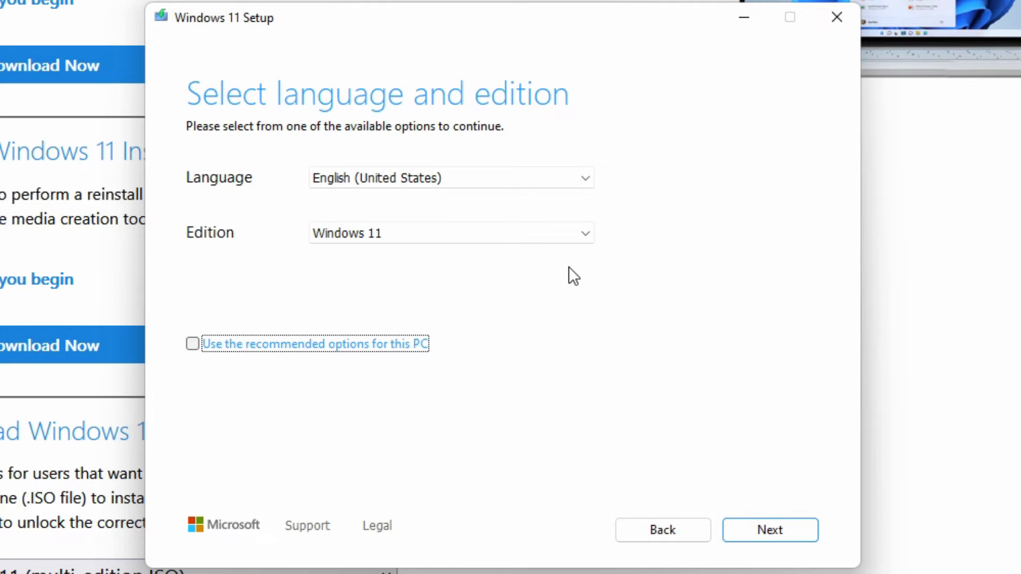
{"action": "left_click", "coordinate": [580, 235]}
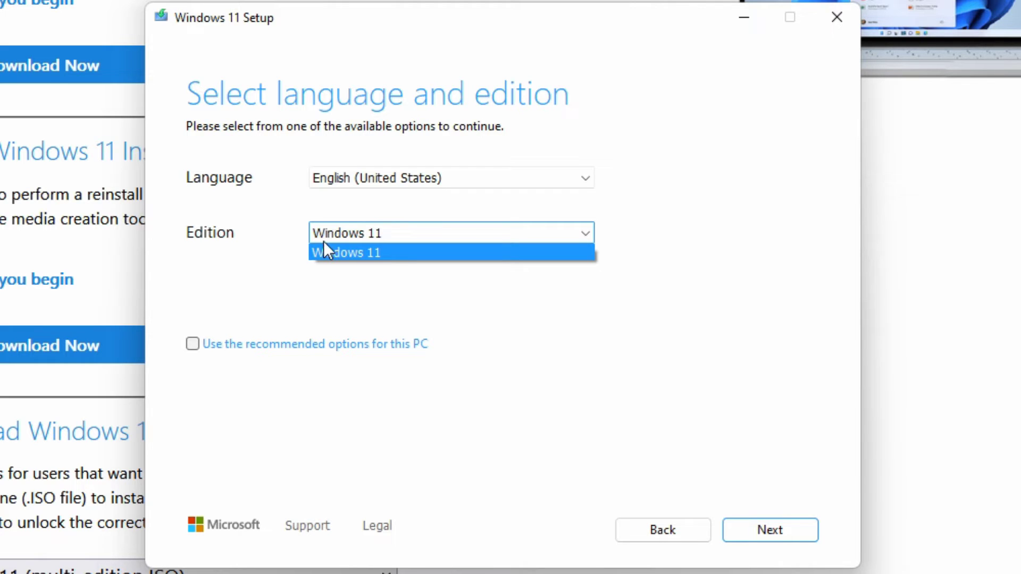
{"action": "left_click", "coordinate": [354, 236]}
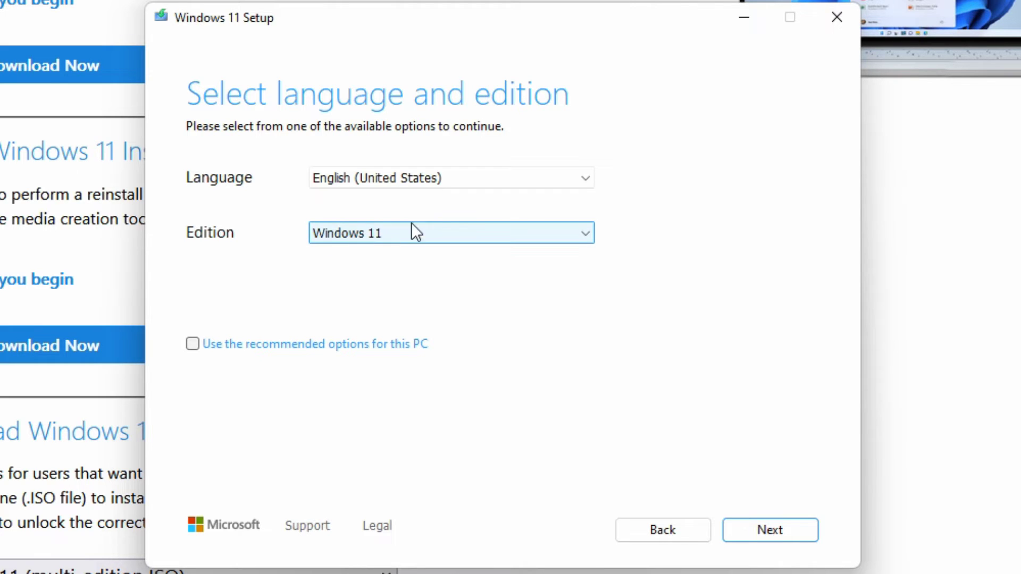
- Keep English (United States) as the language and continue to the media choice page
{"action": "left_click", "coordinate": [580, 179]}
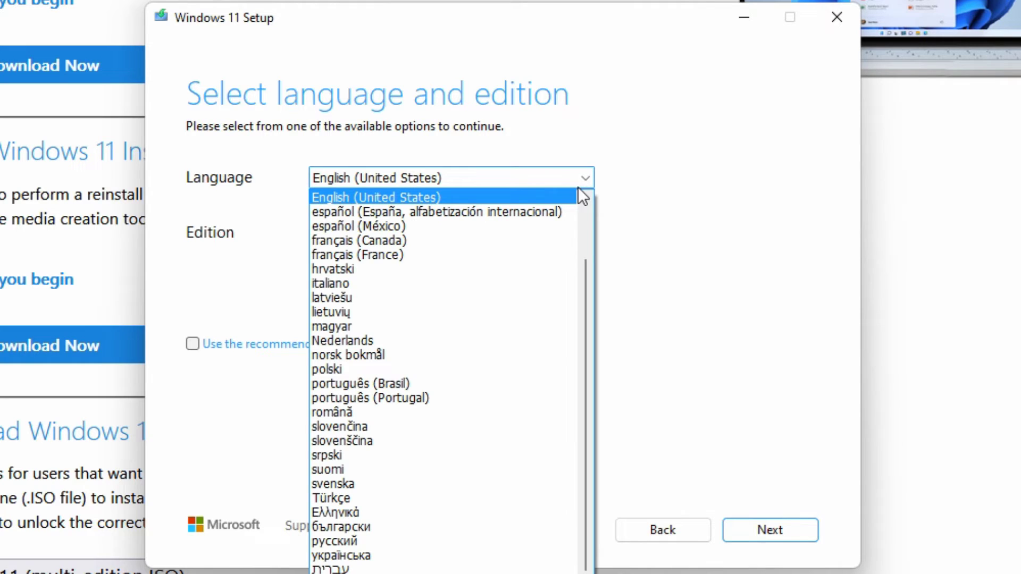
{"action": "left_click", "coordinate": [585, 198]}
{"action": "left_click", "coordinate": [584, 199]}
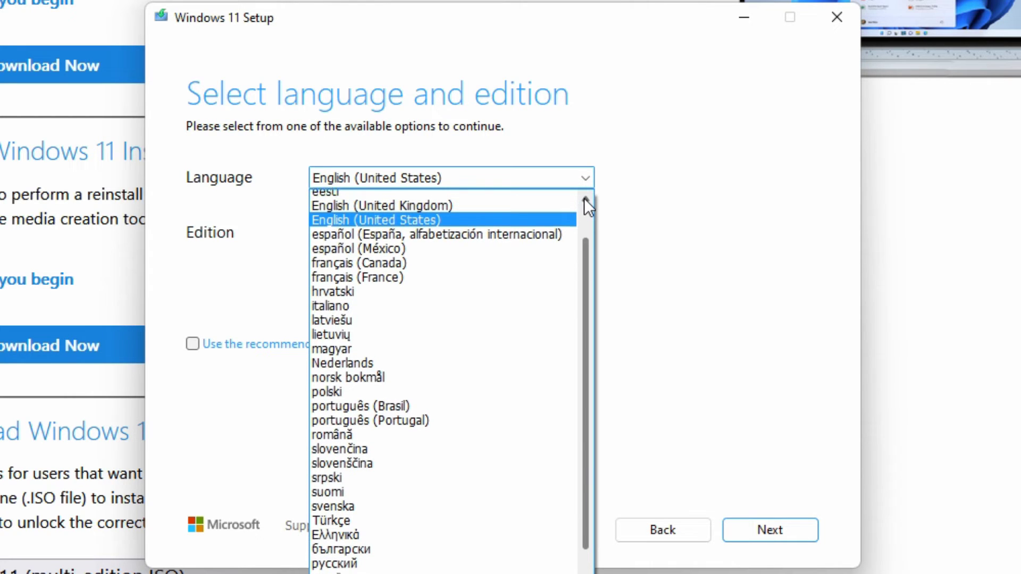
{"action": "left_click", "coordinate": [584, 199]}
{"action": "left_click", "coordinate": [585, 199]}
{"action": "left_click", "coordinate": [585, 199]}
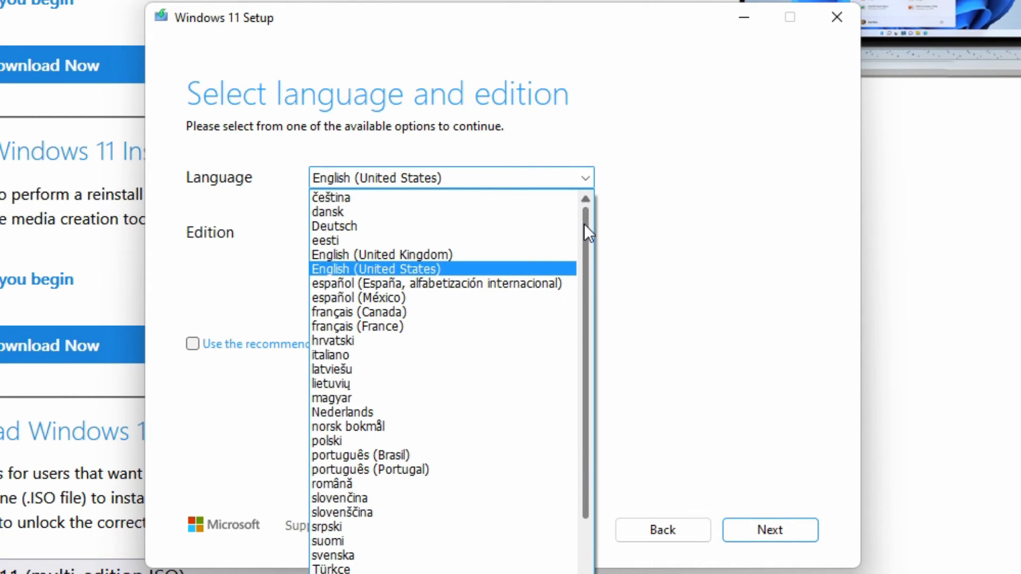
{"action": "left_click_drag", "start_coordinate": [584, 219], "coordinate": [582, 241]}
{"action": "left_click", "coordinate": [689, 233]}
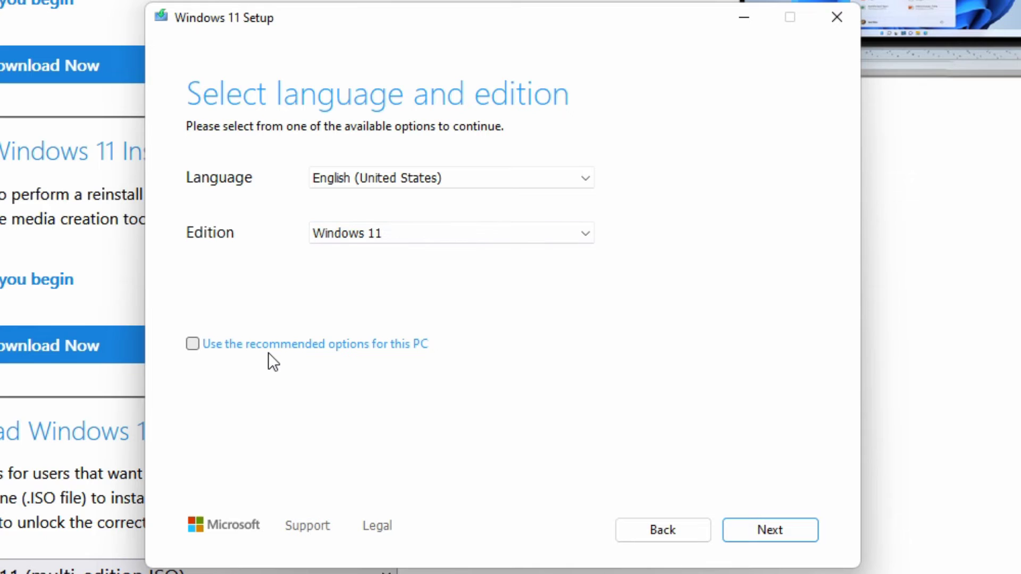
{"action": "left_click", "coordinate": [763, 531]}
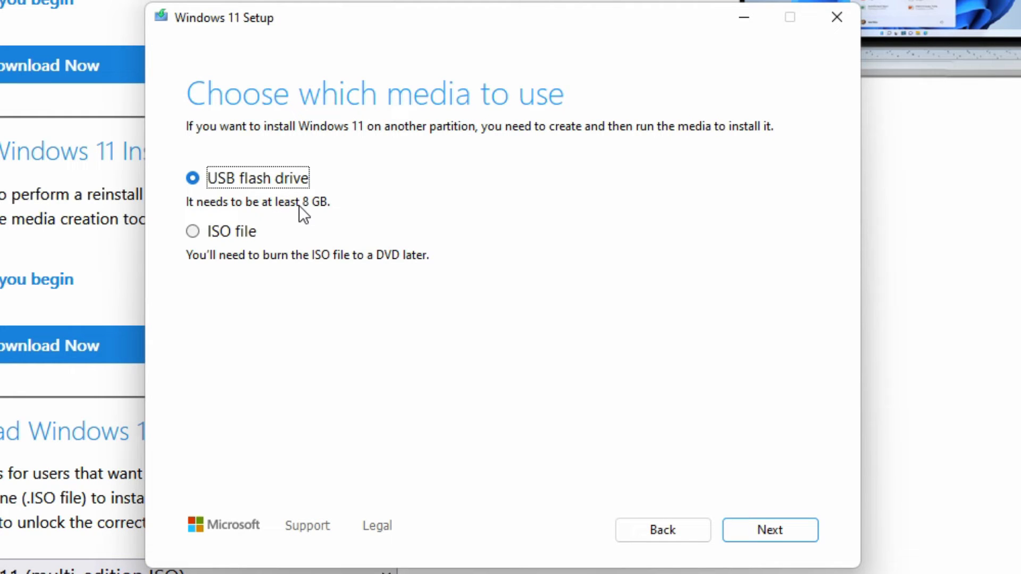
- Select 'ISO file' as the media to create instead of USB flash drive
{"action": "left_click", "coordinate": [189, 233]}
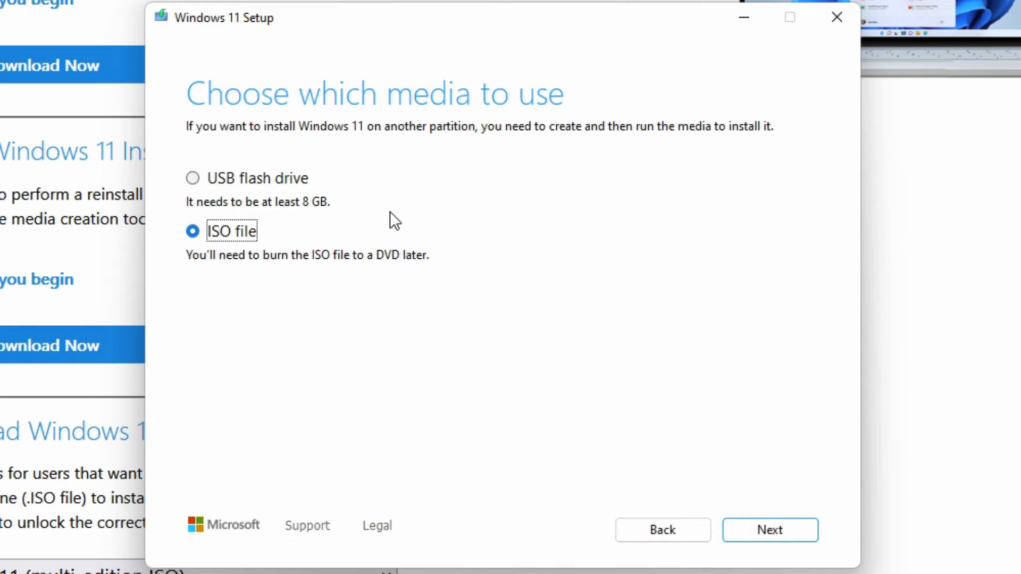
- Add '11' to the default file name and save it as Windows11.iso in ISO Files
{"action": "left_click", "coordinate": [767, 531]}
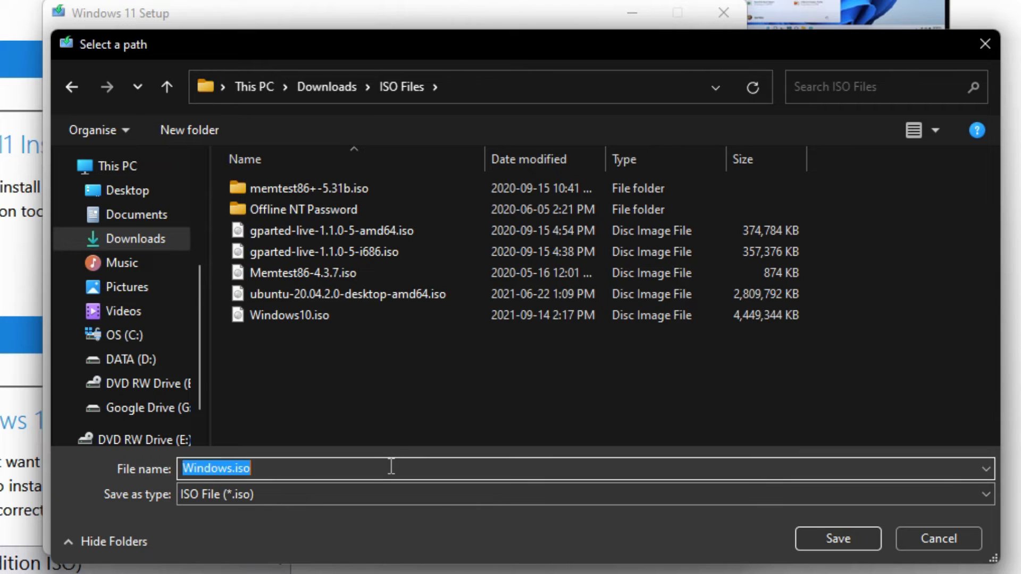
{"action": "key", "text": "Home"}
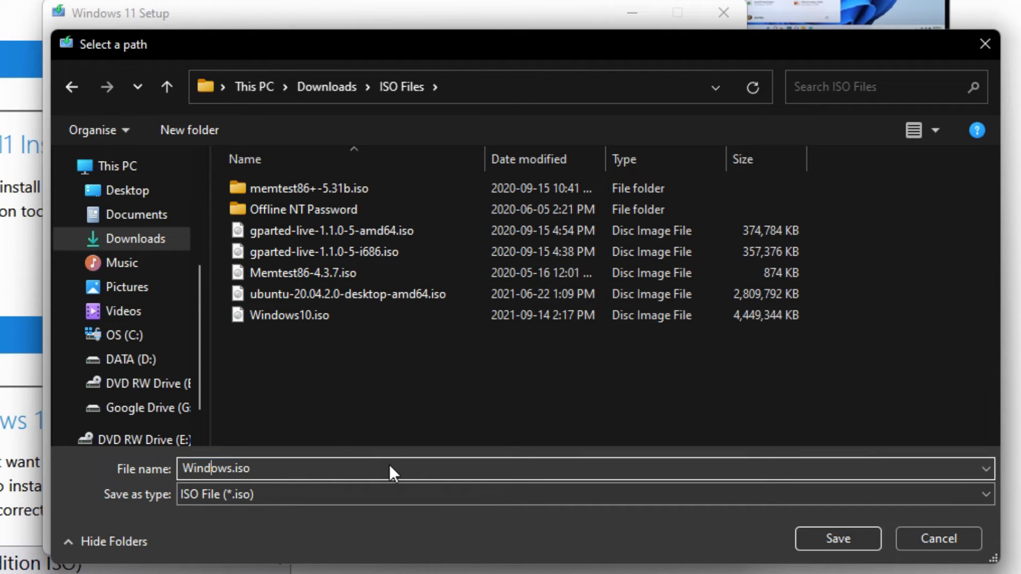
{"action": "key", "text": "Right"}
{"action": "key", "text": "Right"}
{"action": "key", "text": "Right"}
{"action": "type", "text": "11"}
{"action": "left_click", "coordinate": [823, 538]}
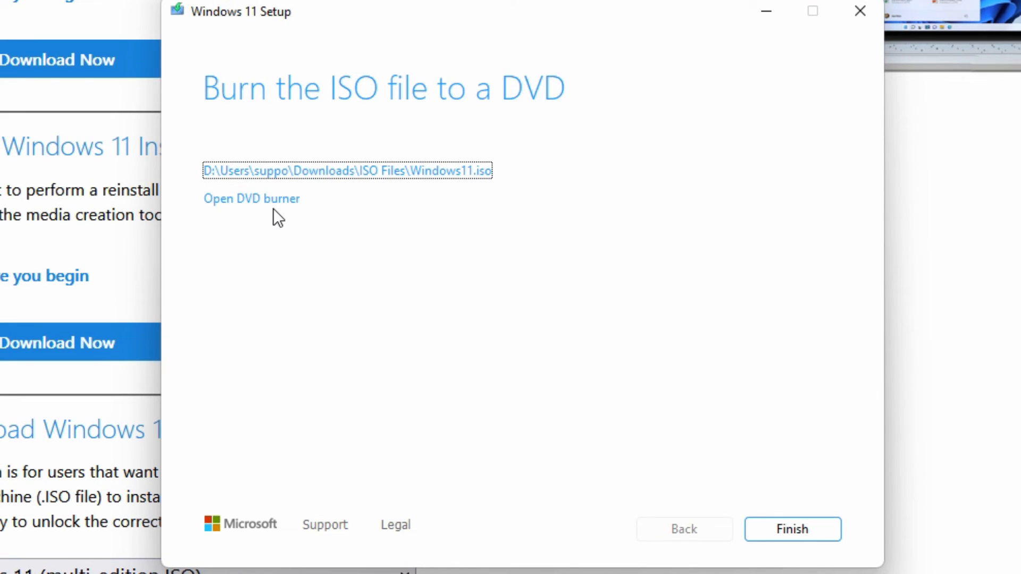
- Open the DVD burner, dismiss its Usage message with OK, and finish setup
{"action": "left_click", "coordinate": [273, 201]}
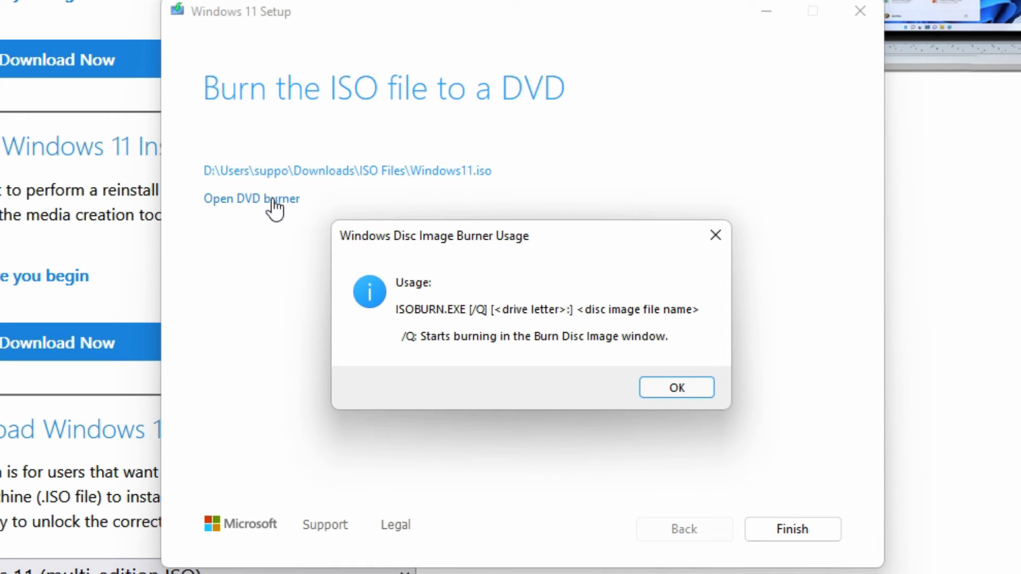
{"action": "left_click", "coordinate": [671, 391]}
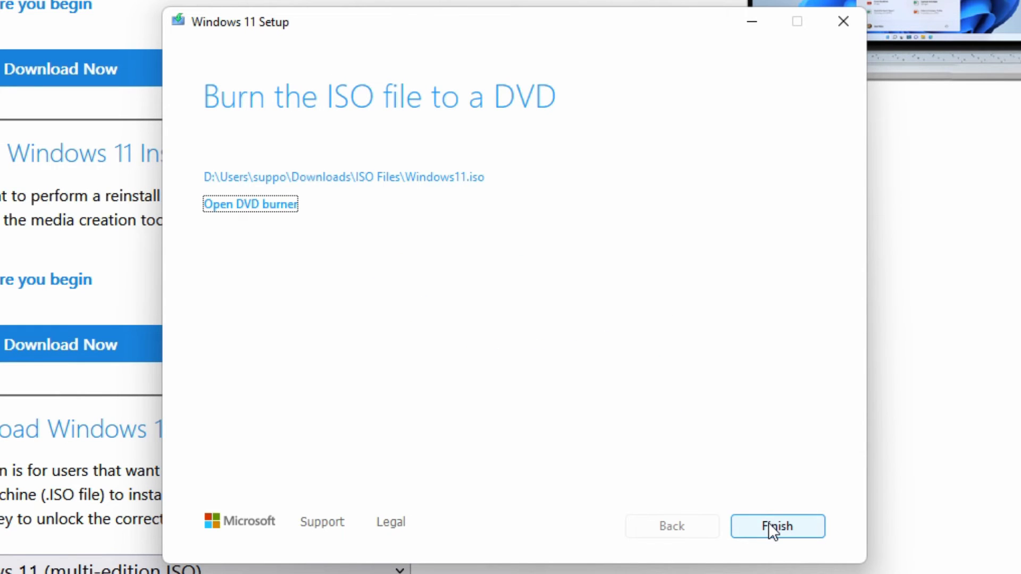
{"action": "left_click", "coordinate": [768, 522]}
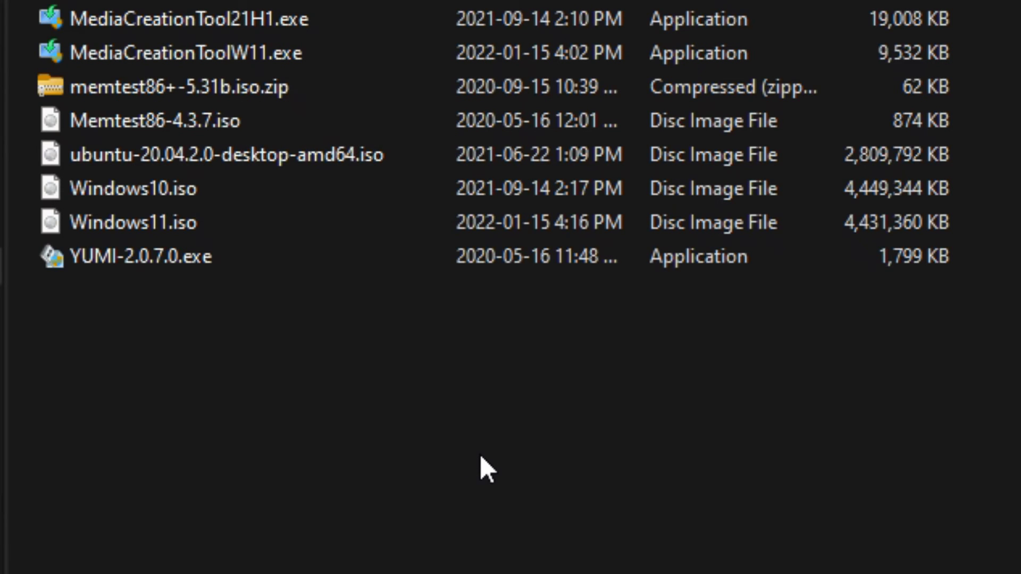
- Bring up the full right-click actions for Windows11.iso, including Show more options
{"action": "left_click", "coordinate": [483, 224]}
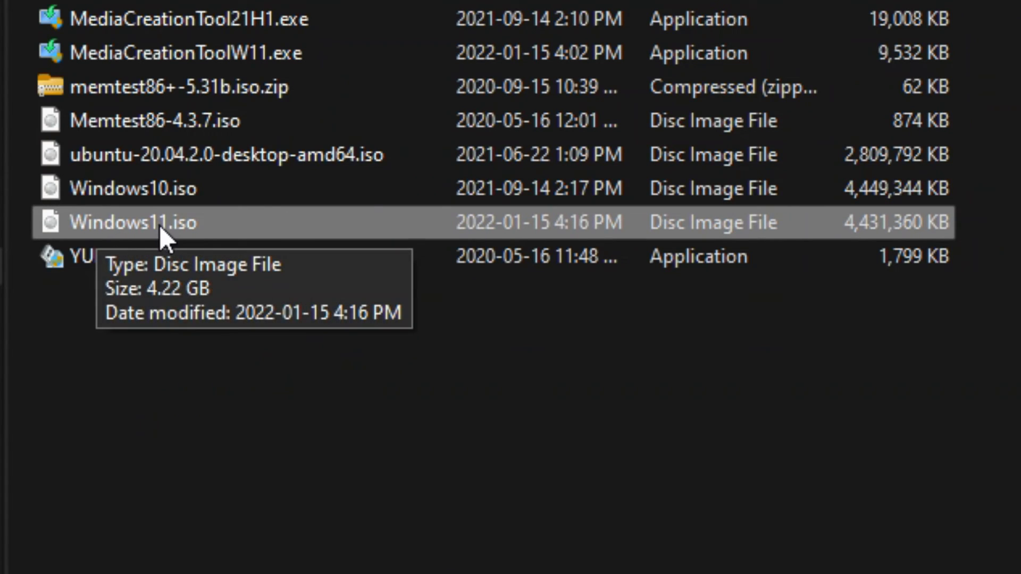
{"action": "right_click", "coordinate": [180, 221]}
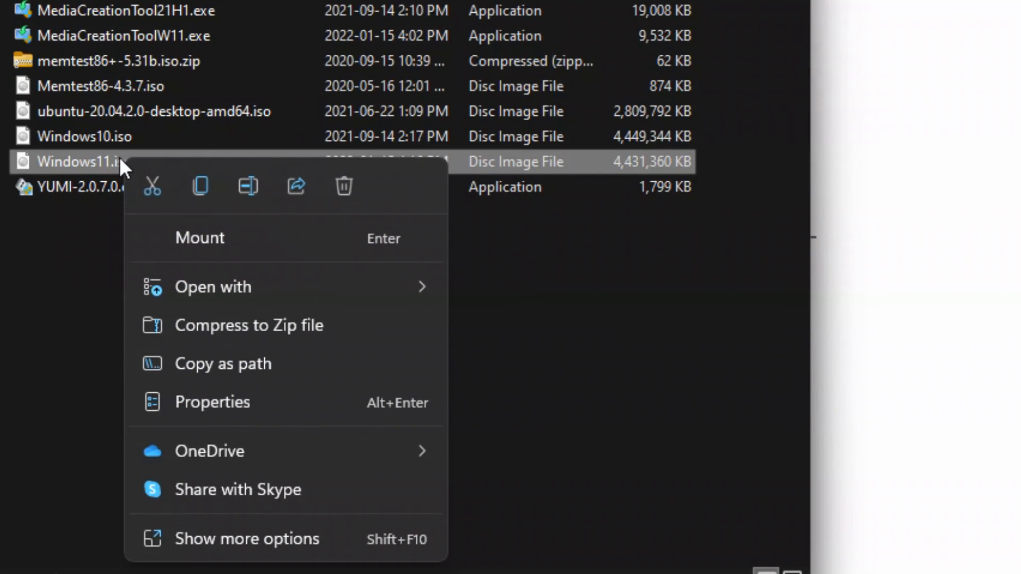
{"action": "left_click", "coordinate": [287, 540]}
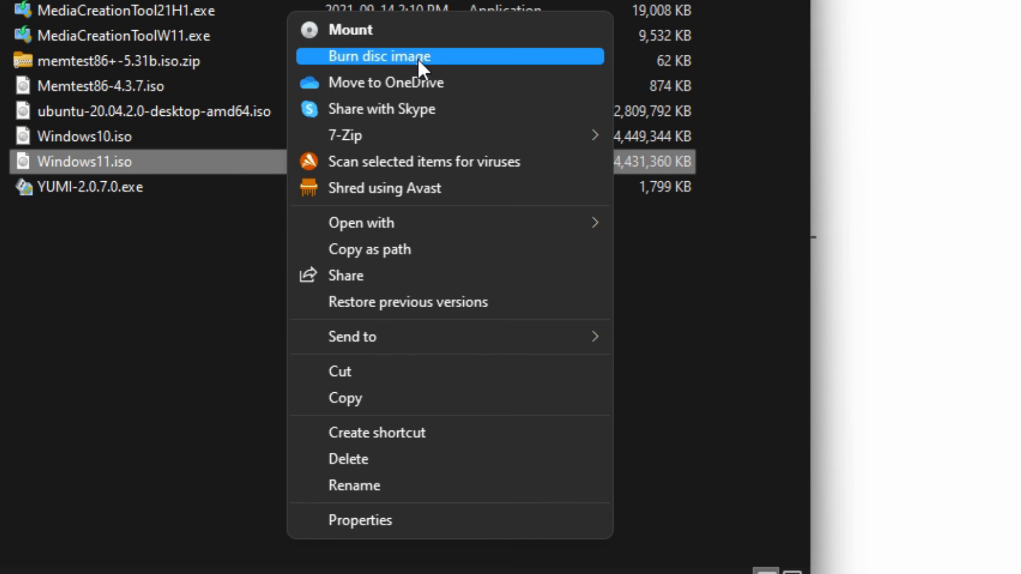
{"action": "left_click", "coordinate": [104, 152]}
{"action": "left_click", "coordinate": [99, 167]}
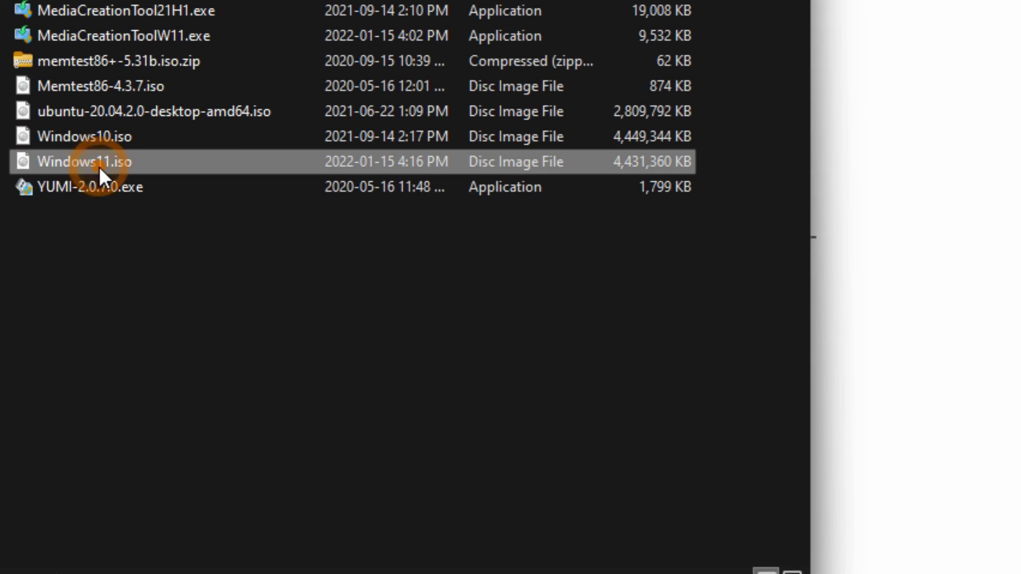
{"action": "right_click", "coordinate": [99, 167]}
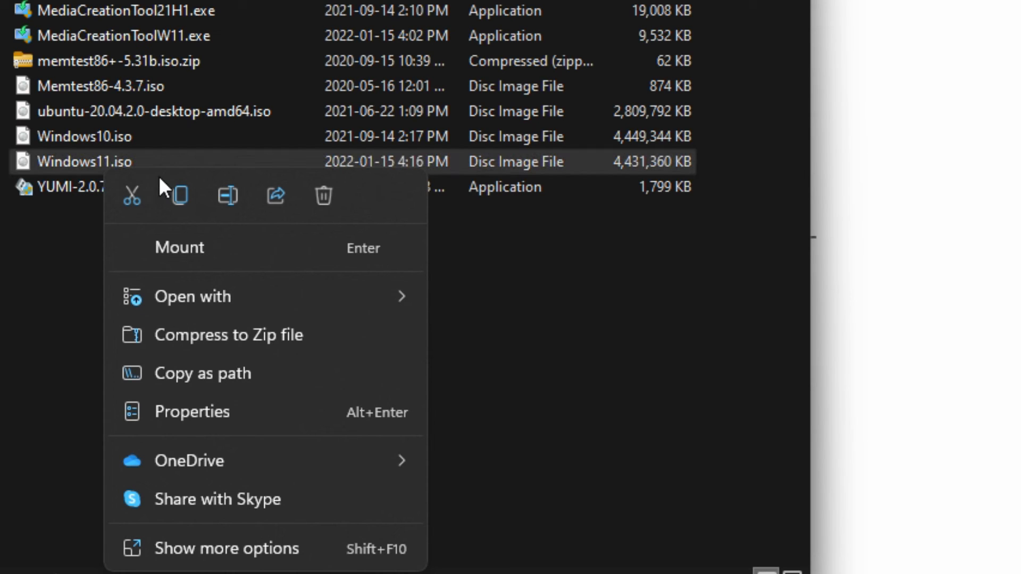
- Choose Burn disc image, tick 'Verify disc after burning', and burn Windows11.iso to DVD R Drive (E:)
{"action": "left_click", "coordinate": [144, 553]}
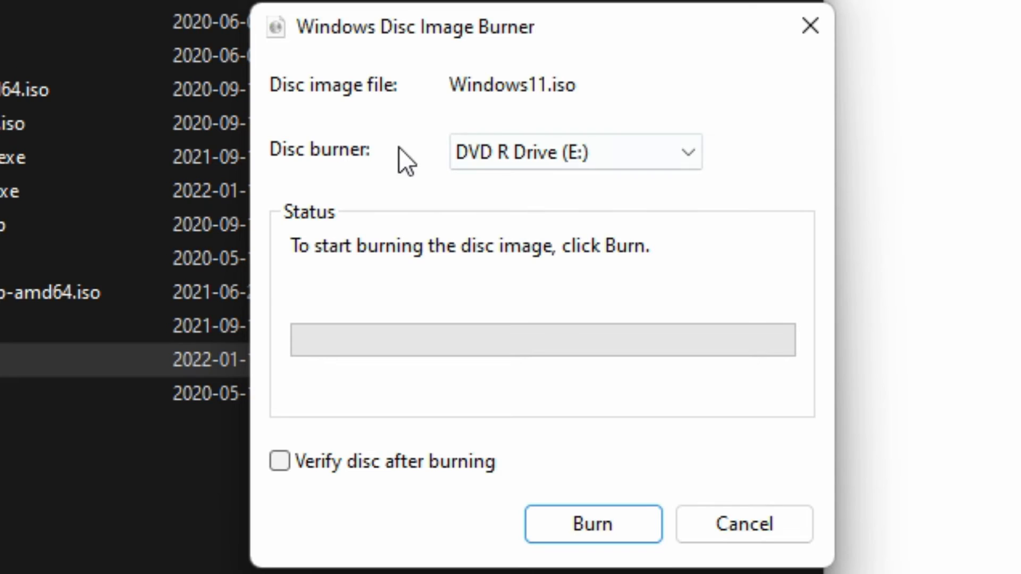
{"action": "left_click", "coordinate": [547, 91]}
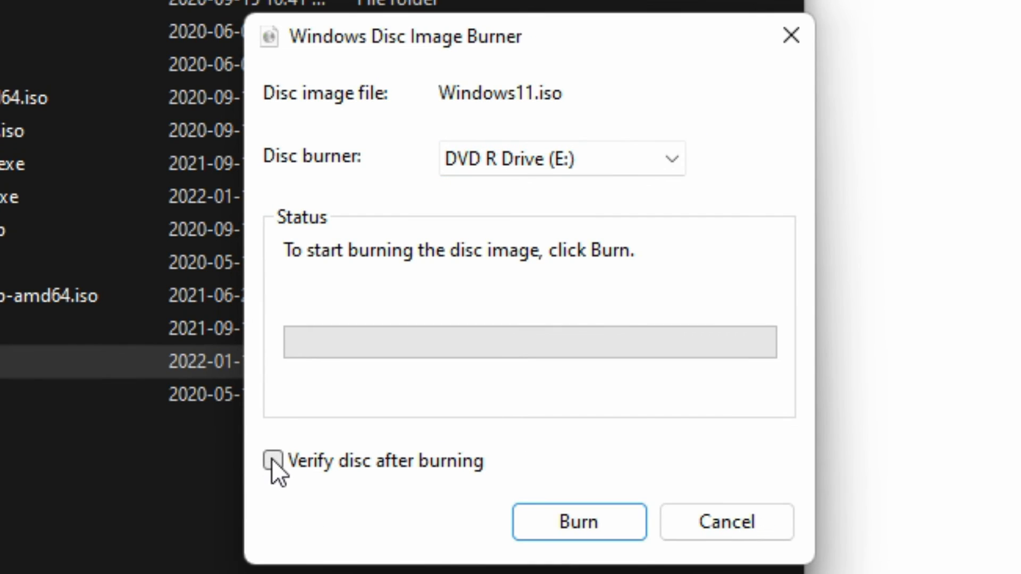
{"action": "left_click", "coordinate": [272, 459]}
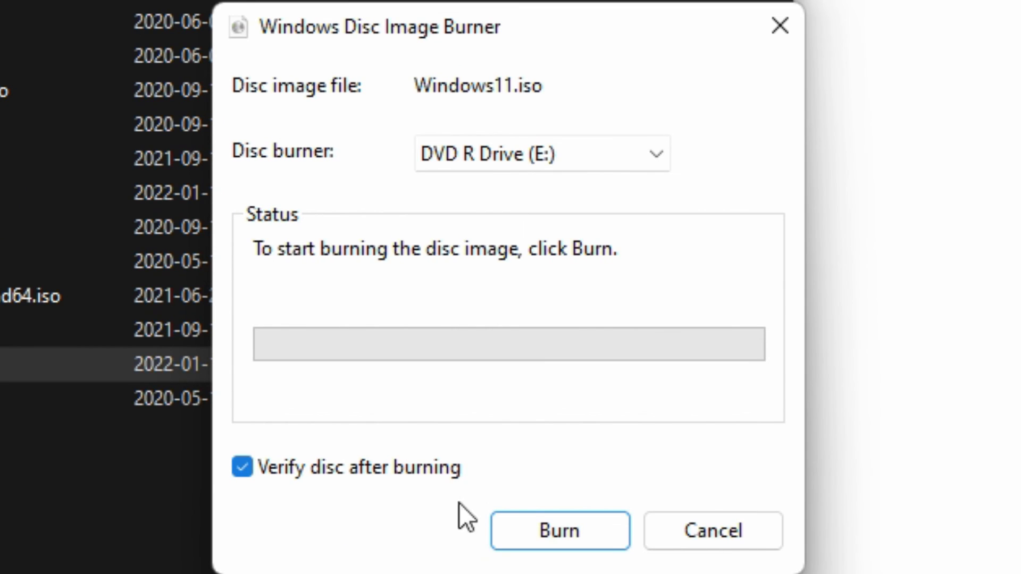
{"action": "left_click", "coordinate": [511, 534]}
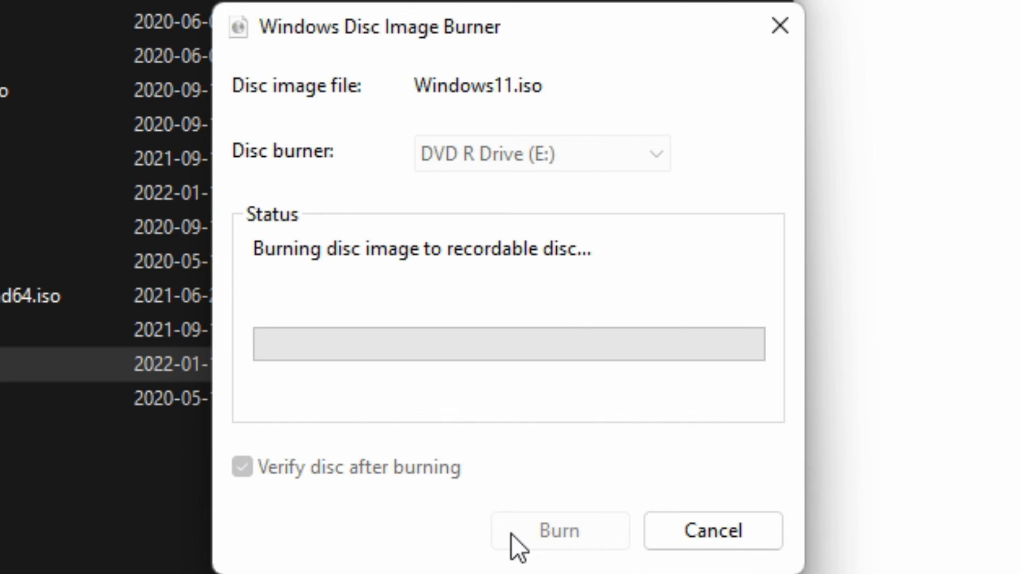